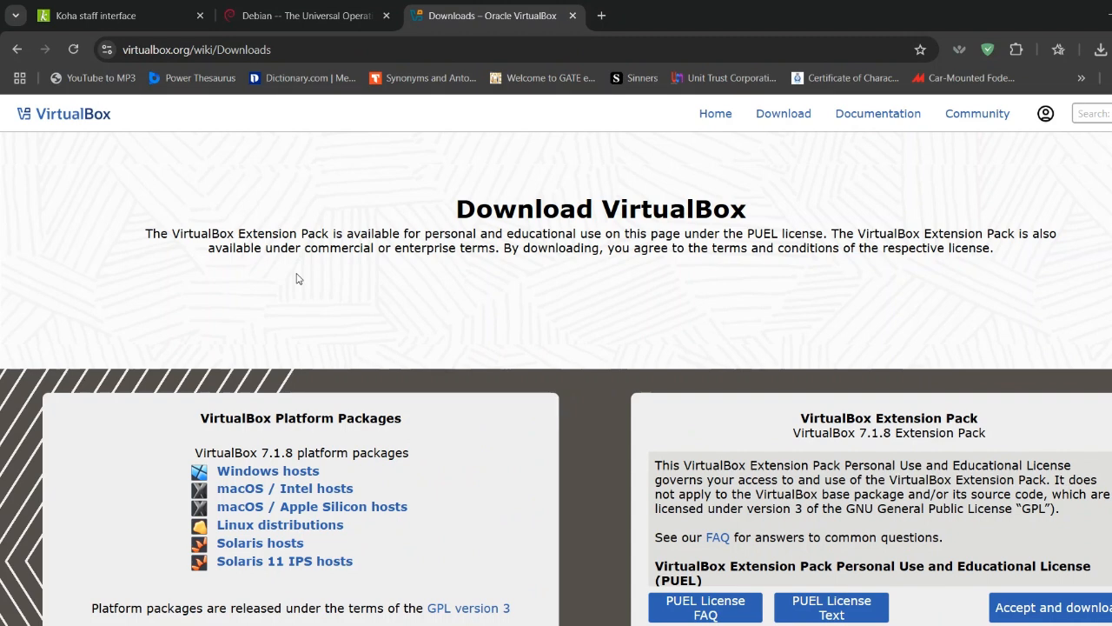
# Review the VirtualBox platform packages on its download page and the operating system download section on the Debian home page.
pyautogui.scroll(-1, 296, 278)
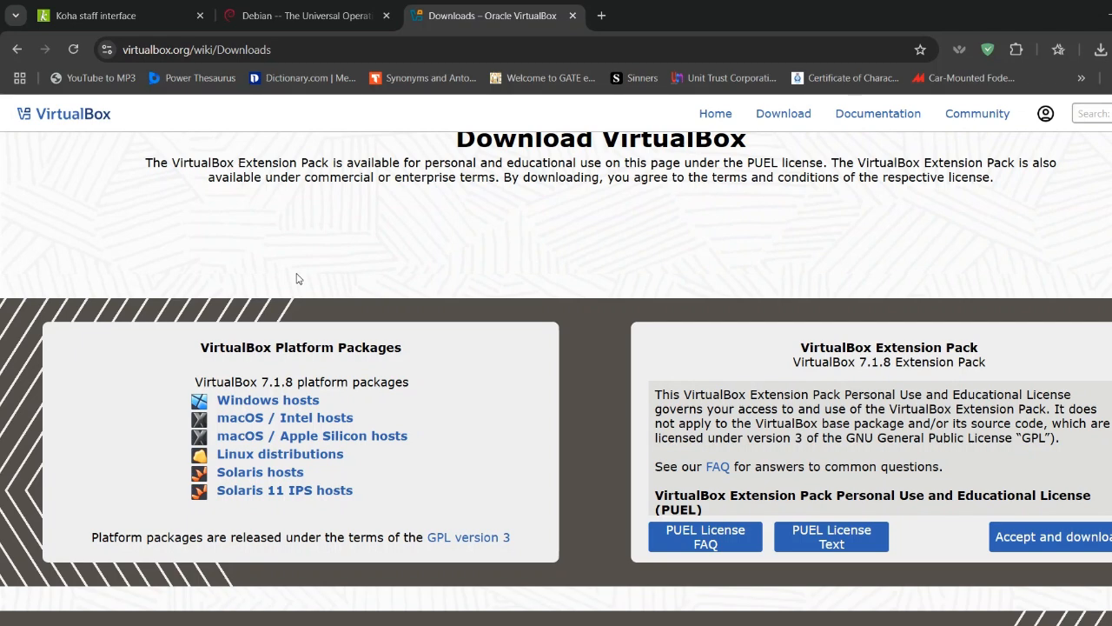
pyautogui.scroll(-1, 296, 278)
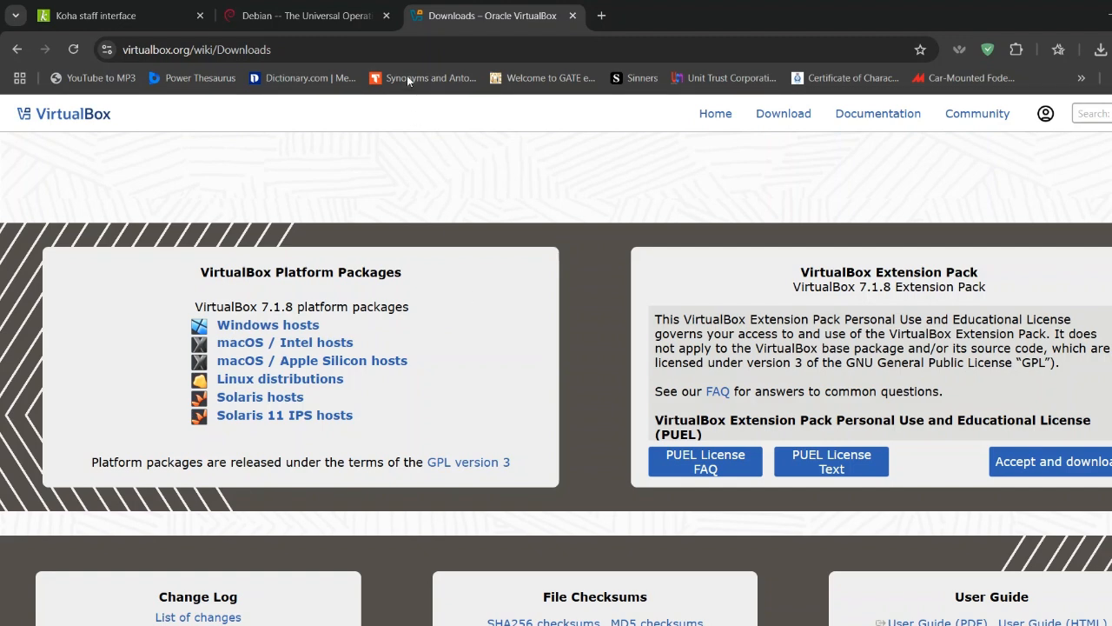
pyautogui.click(328, 13)
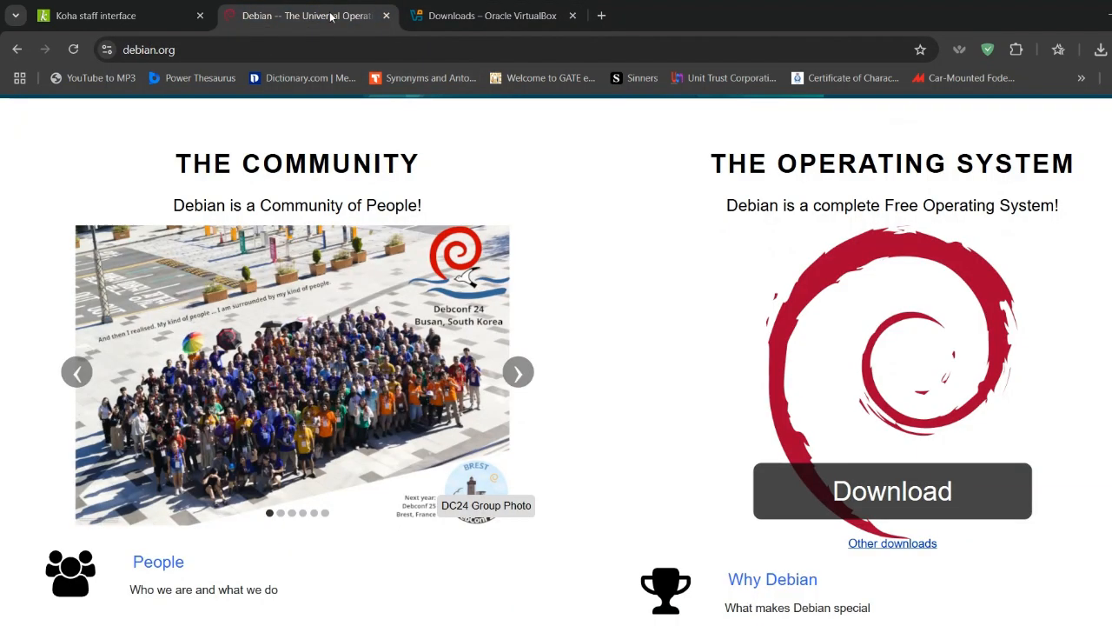
pyautogui.scroll(2, 406, 177)
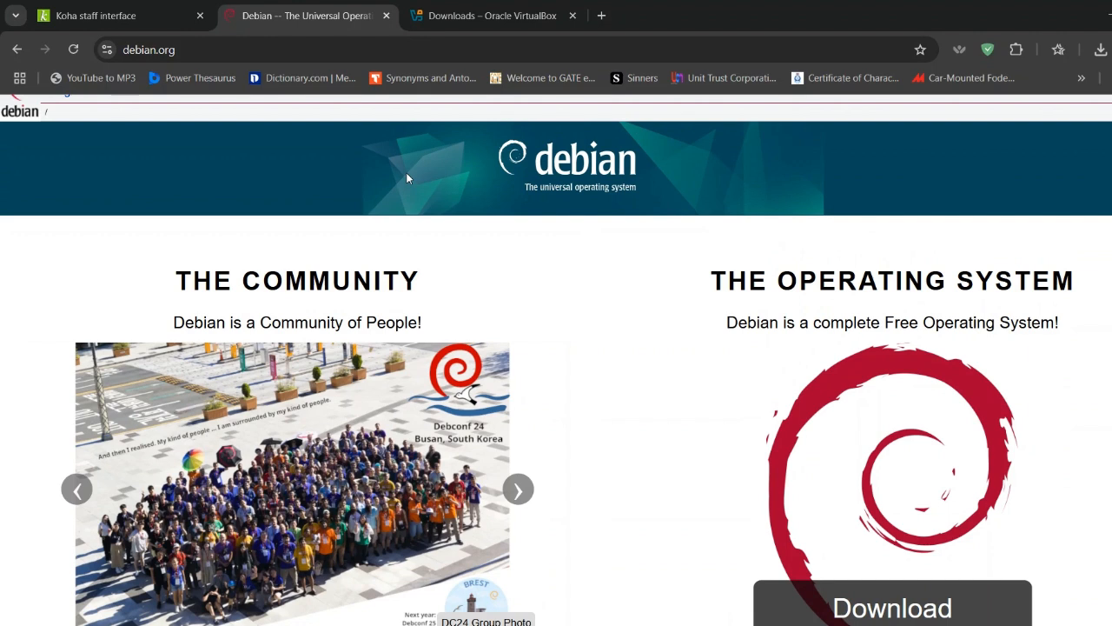
pyautogui.scroll(-1, 396, 134)
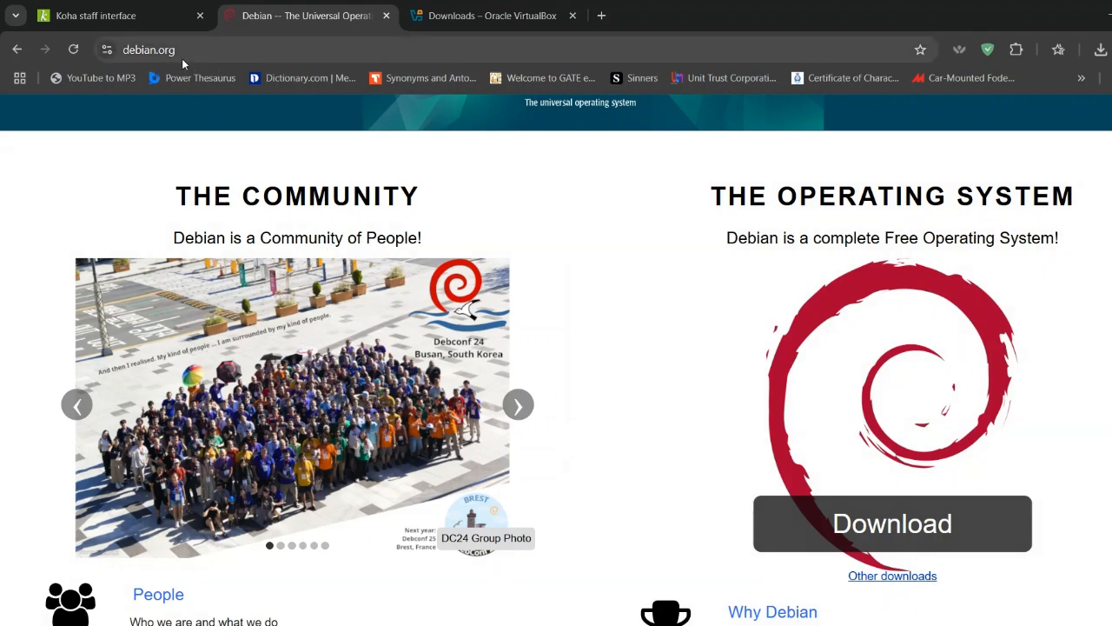
pyautogui.scroll(-1, 696, 408)
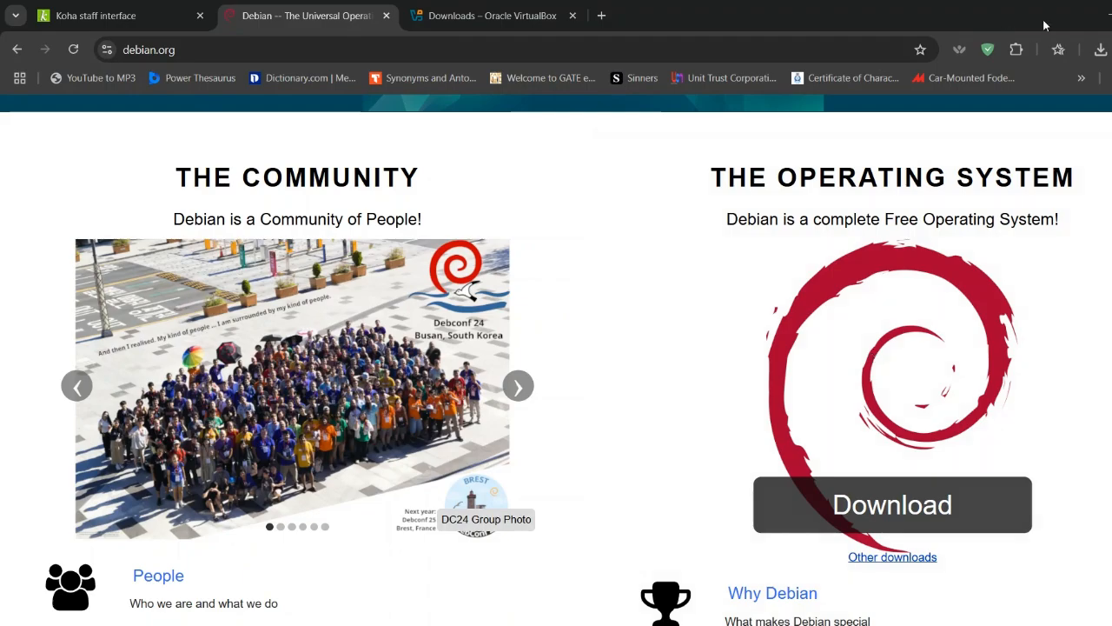
# Minimize the browser, launch Oracle VirtualBox from the desktop and start creating a new virtual machine.
pyautogui.click(1109, 15)
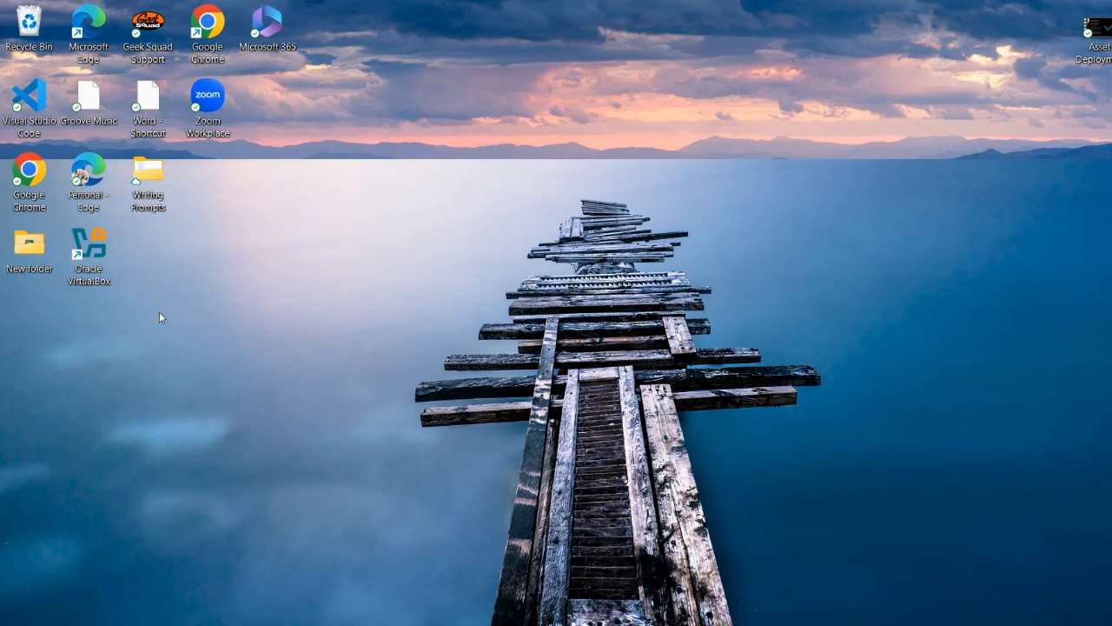
pyautogui.doubleClick(103, 252)
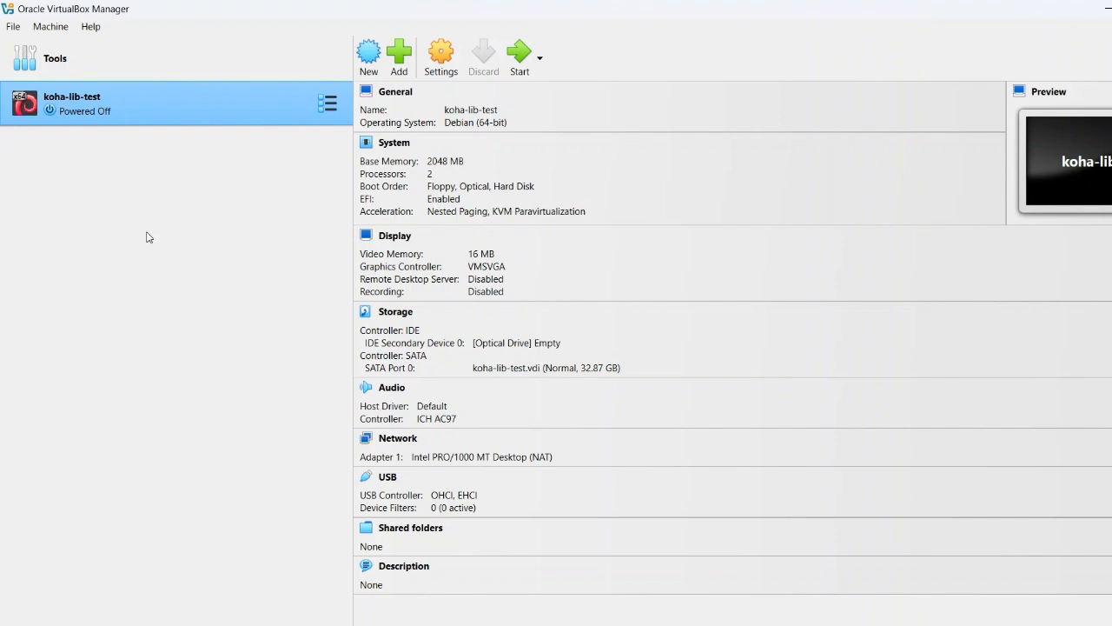
pyautogui.click(369, 73)
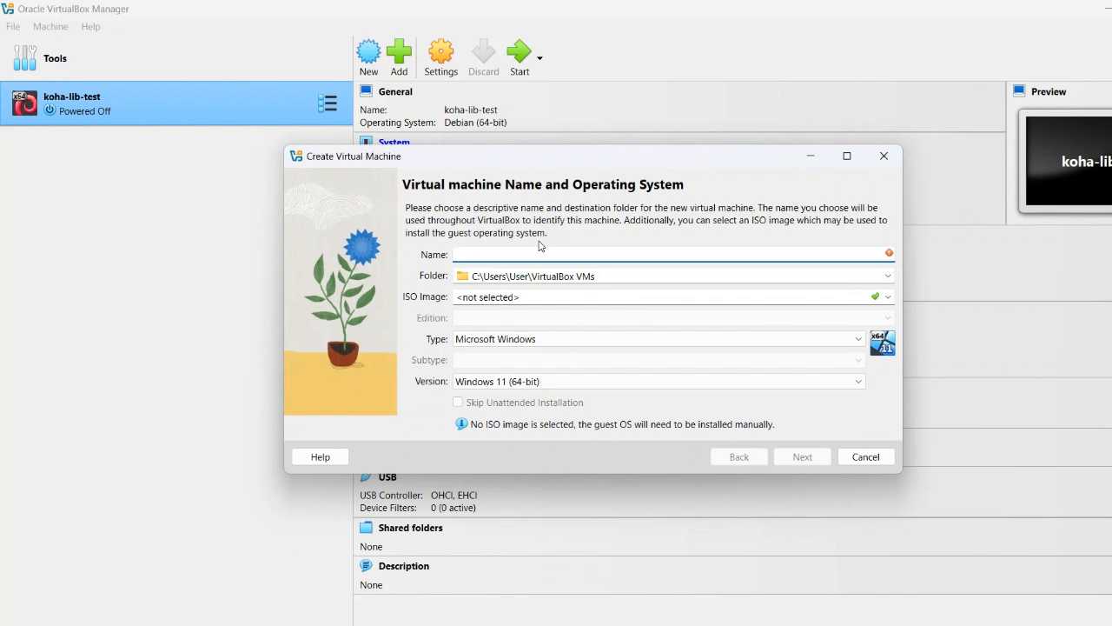
pyautogui.write('Koha Li')
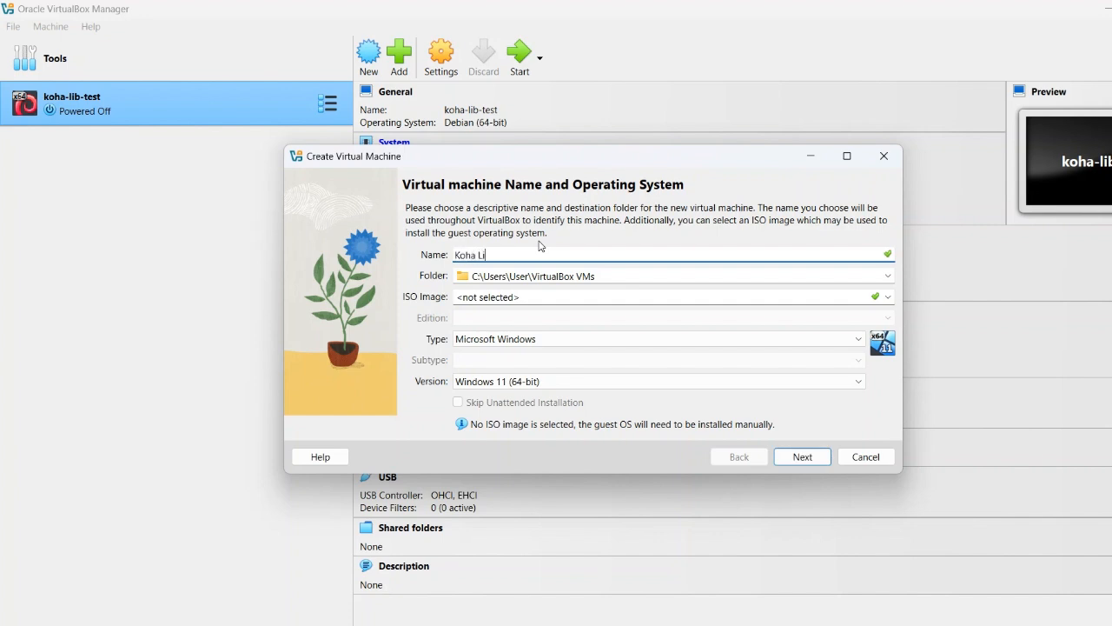
pyautogui.write('b Ss')
pyautogui.press('BackSpace')
pyautogui.write('erver')
# Replace the new virtual machine's name with Debian.
pyautogui.press('BackSpace')
pyautogui.press('BackSpace')
pyautogui.press('BackSpace')
pyautogui.press('BackSpace')
pyautogui.press('BackSpace')
pyautogui.press('BackSpace')
pyautogui.press('BackSpace')
pyautogui.press('BackSpace')
pyautogui.press('BackSpace')
pyautogui.press('BackSpace')
pyautogui.press('BackSpace')
pyautogui.press('BackSpace')
pyautogui.press('BackSpace')
pyautogui.press('BackSpace')
pyautogui.press('BackSpace')
pyautogui.write('ebian')
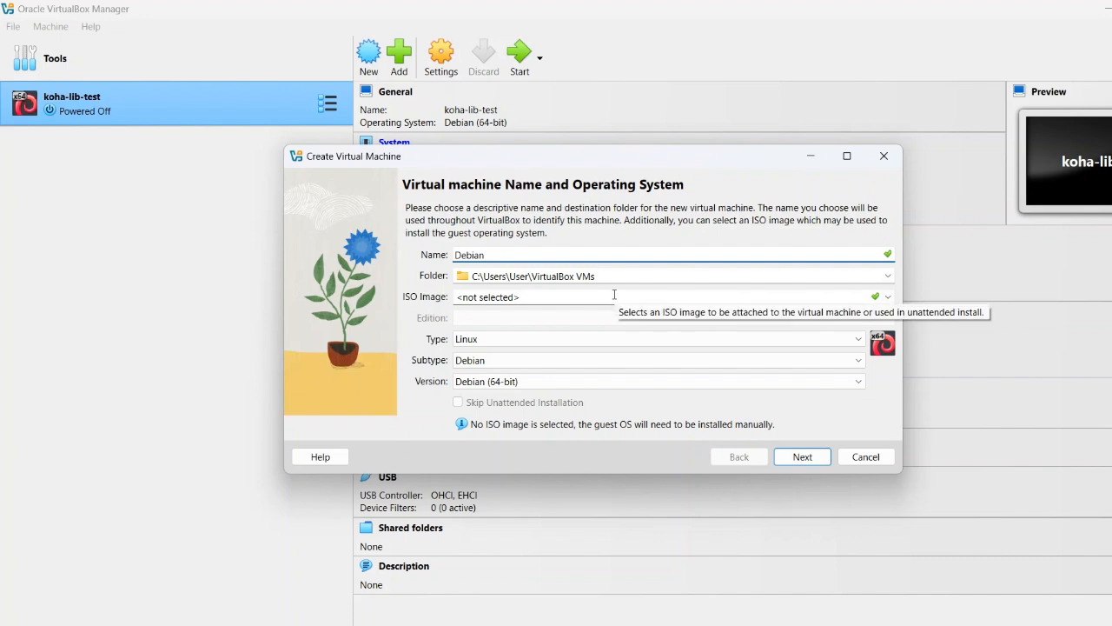
# Select debian-12.11.0-amd64-netinst from Downloads as the ISO image, enable Skip Unattended Installation and proceed to the hardware settings.
pyautogui.click(888, 297)
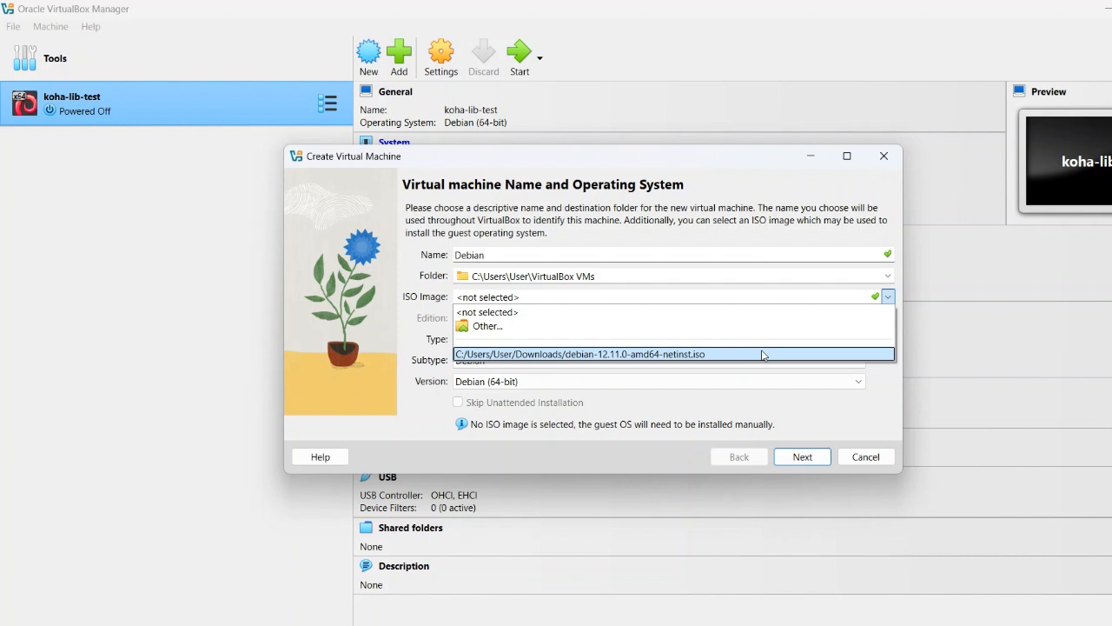
pyautogui.click(573, 331)
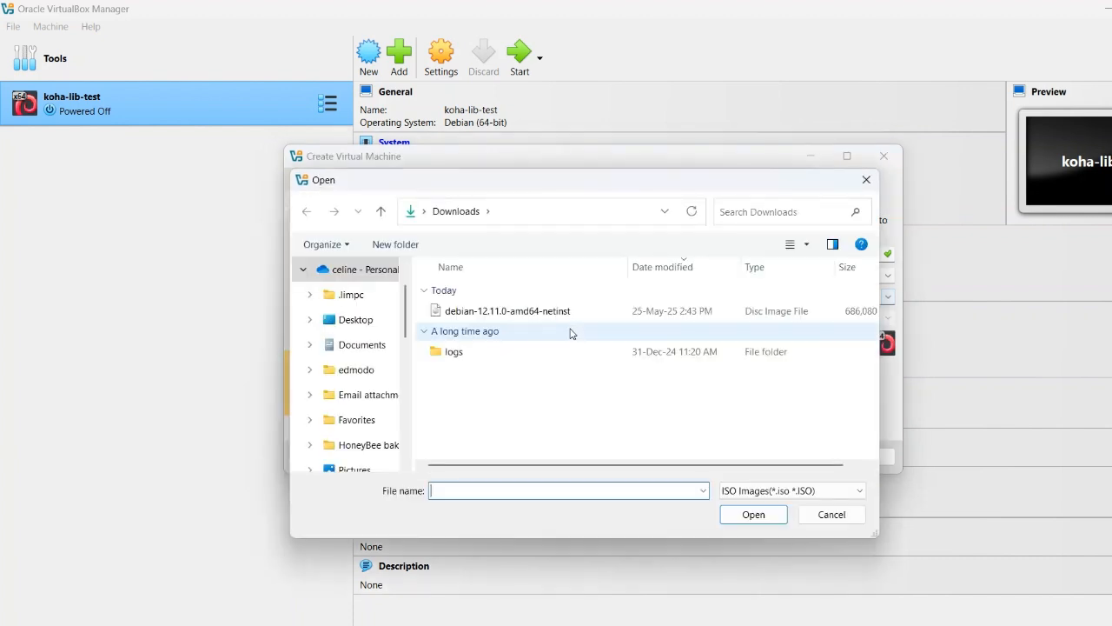
pyautogui.scroll(-2, 392, 373)
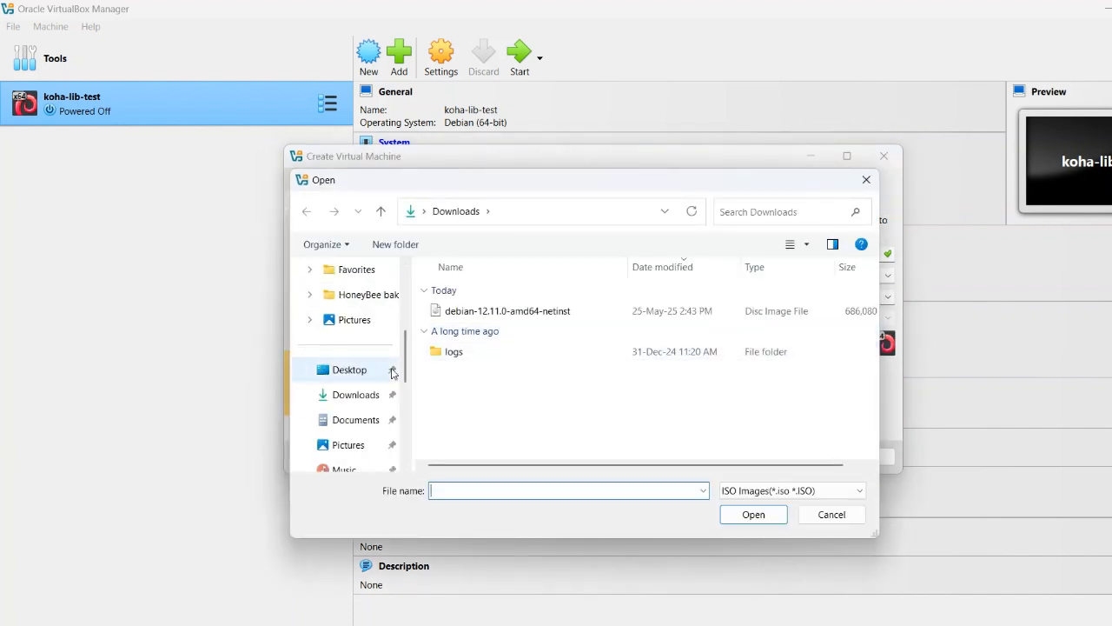
pyautogui.click(484, 314)
pyautogui.click(743, 516)
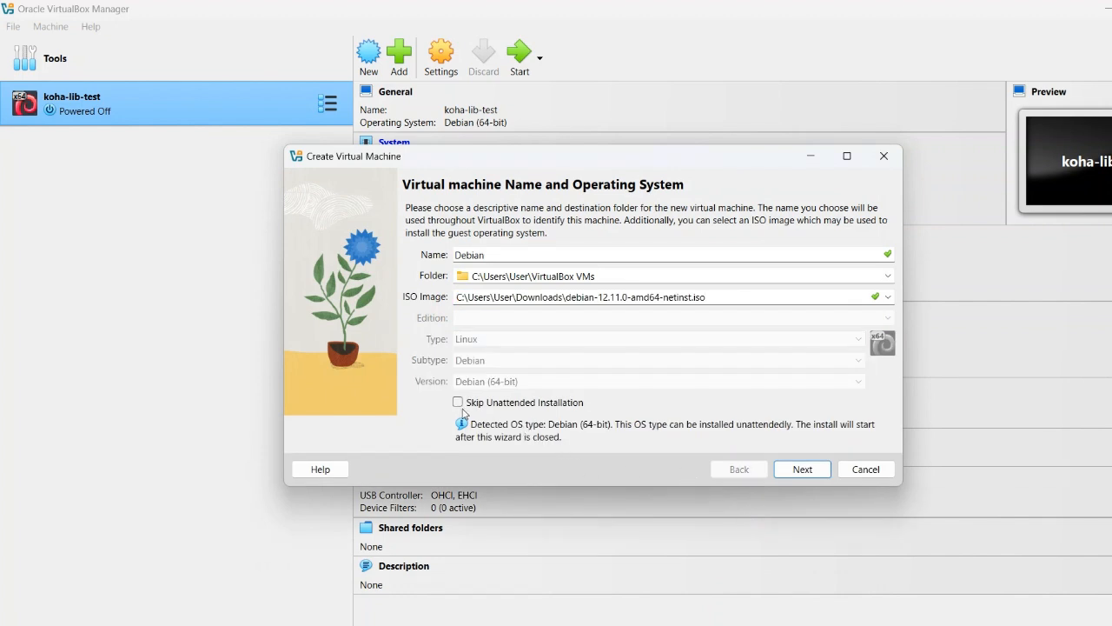
pyautogui.click(459, 403)
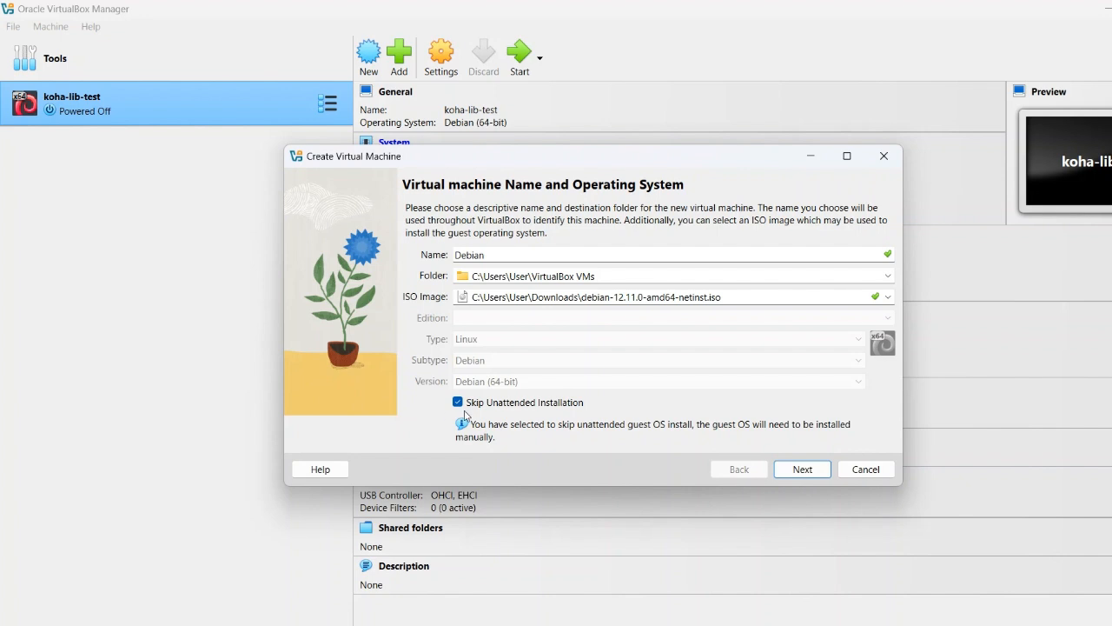
pyautogui.click(801, 469)
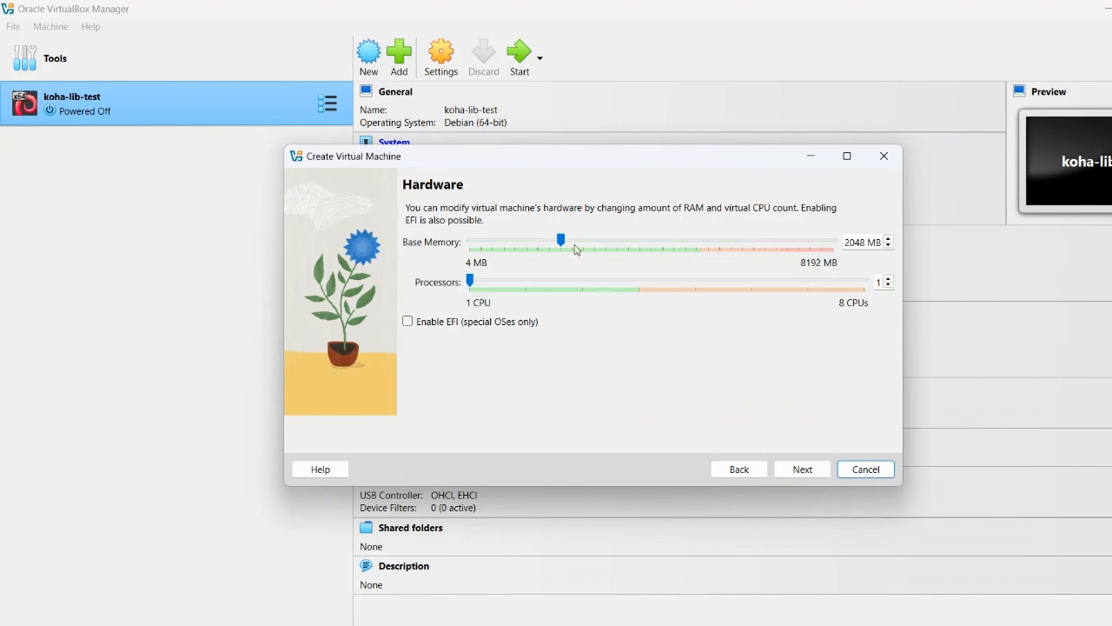
# Allocate 2048 MB of base memory and 2 processors to the virtual machine, and proceed to the hard disk settings.
pyautogui.moveTo(563, 242)
pyautogui.mouseDown()
pyautogui.moveTo(608, 242)
pyautogui.moveTo(579, 242)
pyautogui.mouseUp()
pyautogui.moveTo(474, 281); pyautogui.dragTo(526, 282)
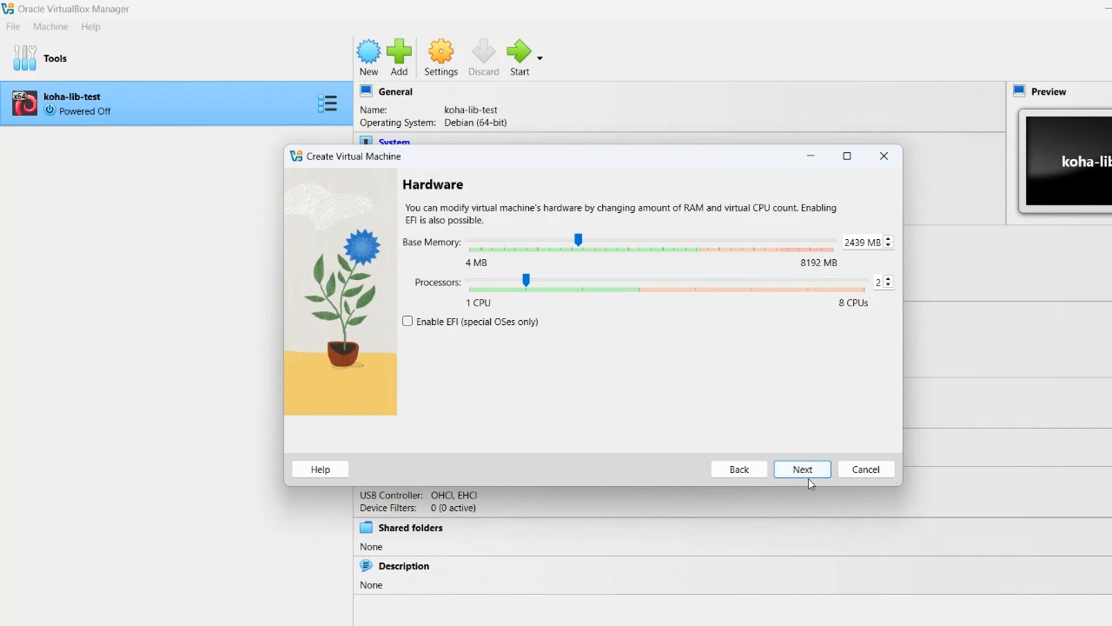
pyautogui.moveTo(578, 241); pyautogui.dragTo(569, 242)
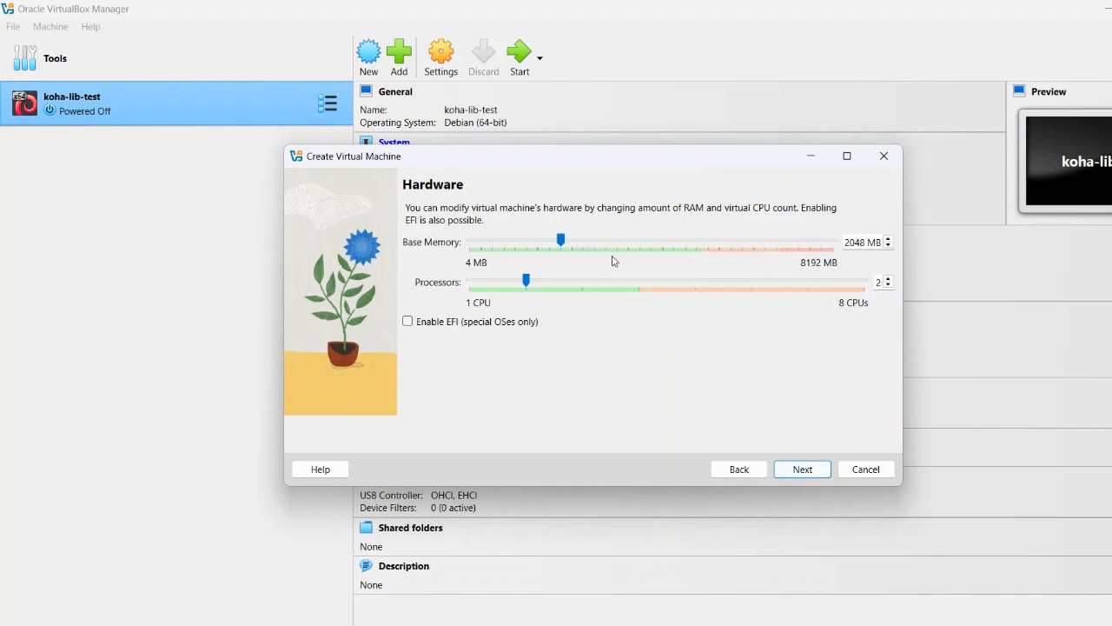
pyautogui.click(800, 470)
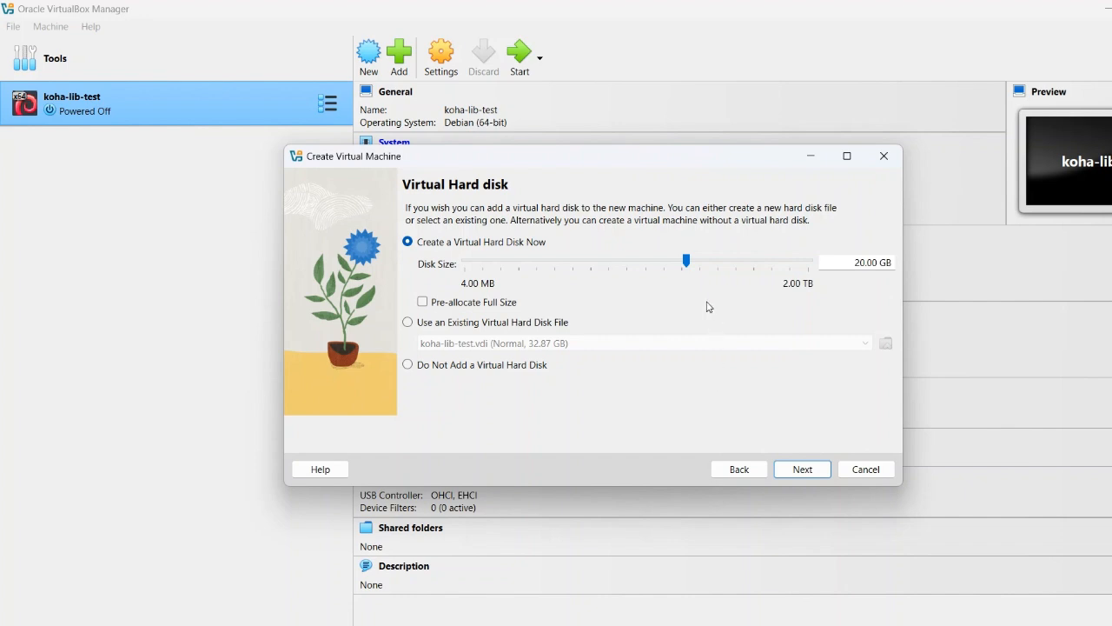
# Set the new virtual hard disk's size to 32.87 GB and proceed to the configuration summary.
pyautogui.moveTo(687, 259); pyautogui.dragTo(703, 264)
pyautogui.click(791, 469)
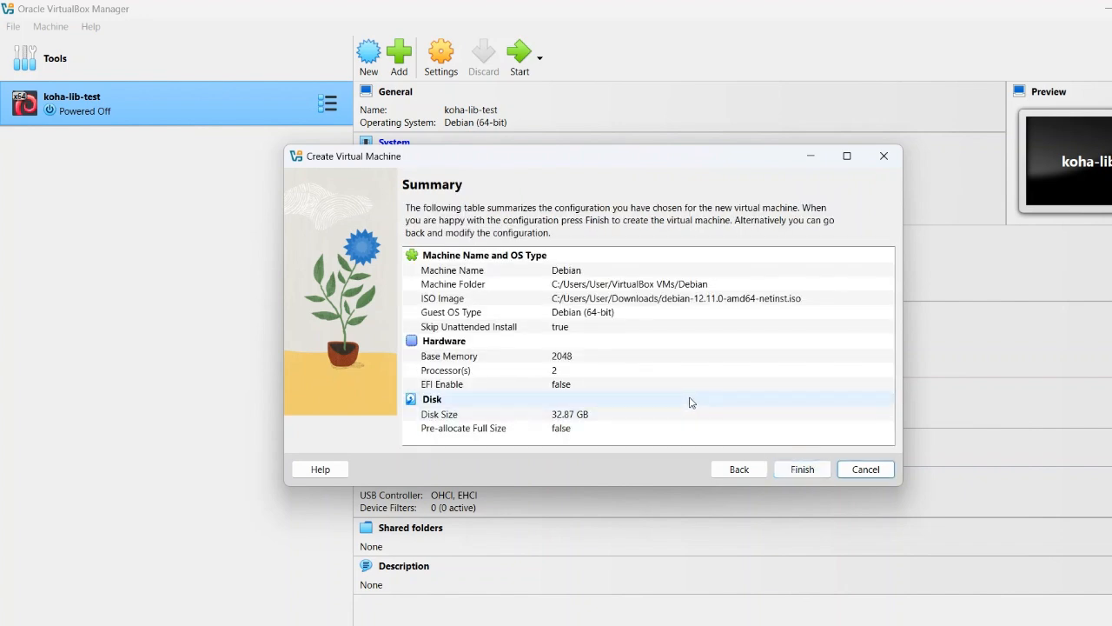